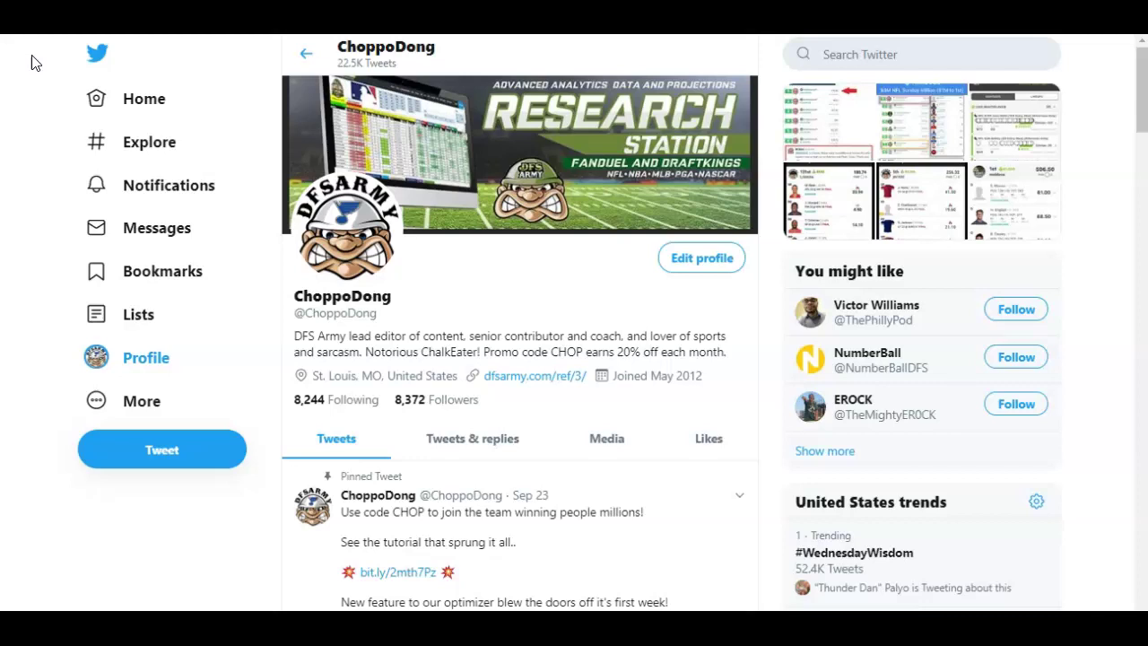
pyautogui.click(239, 171)
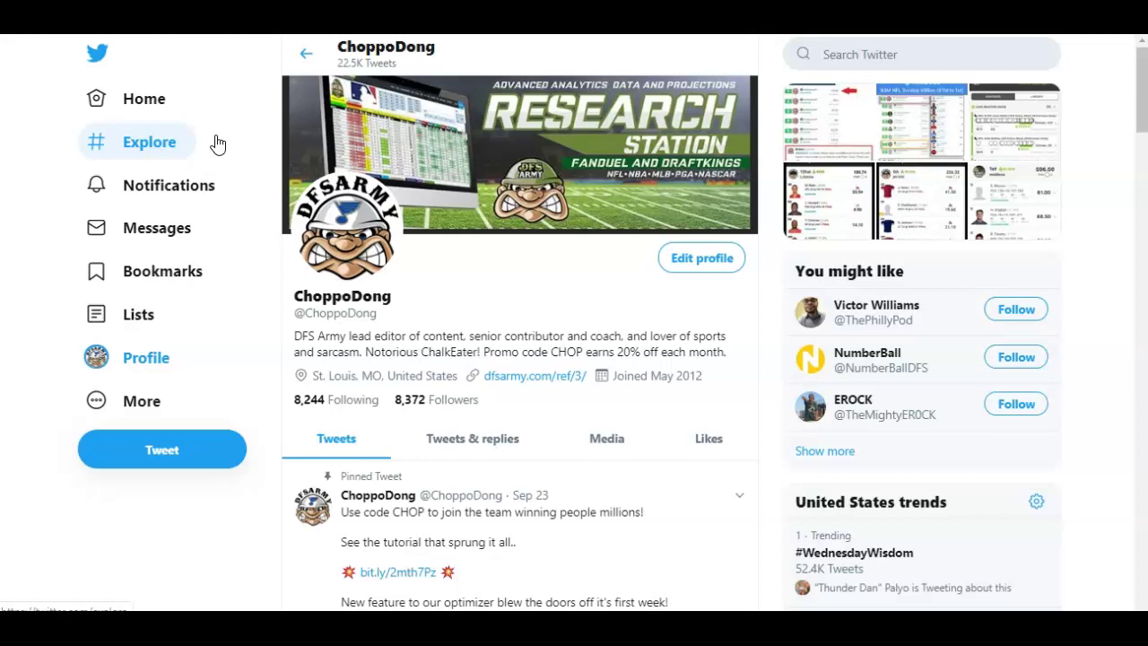
pyautogui.click(225, 145)
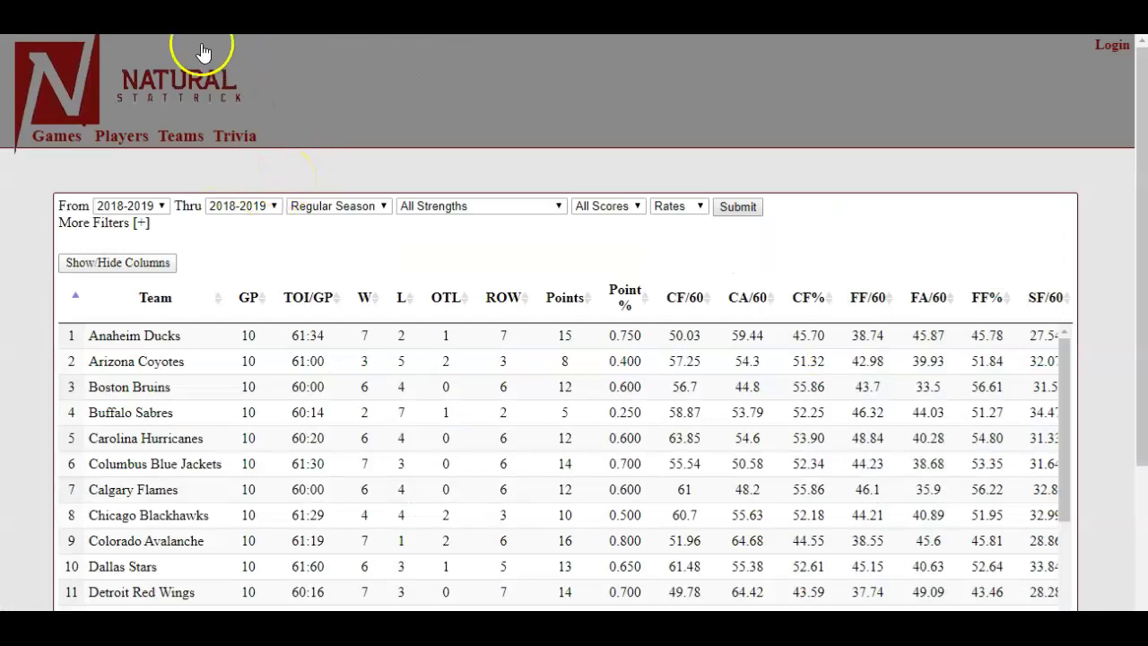
# Set the team stats season range to 2019-2020 and reload the table.
pyautogui.click(159, 207)
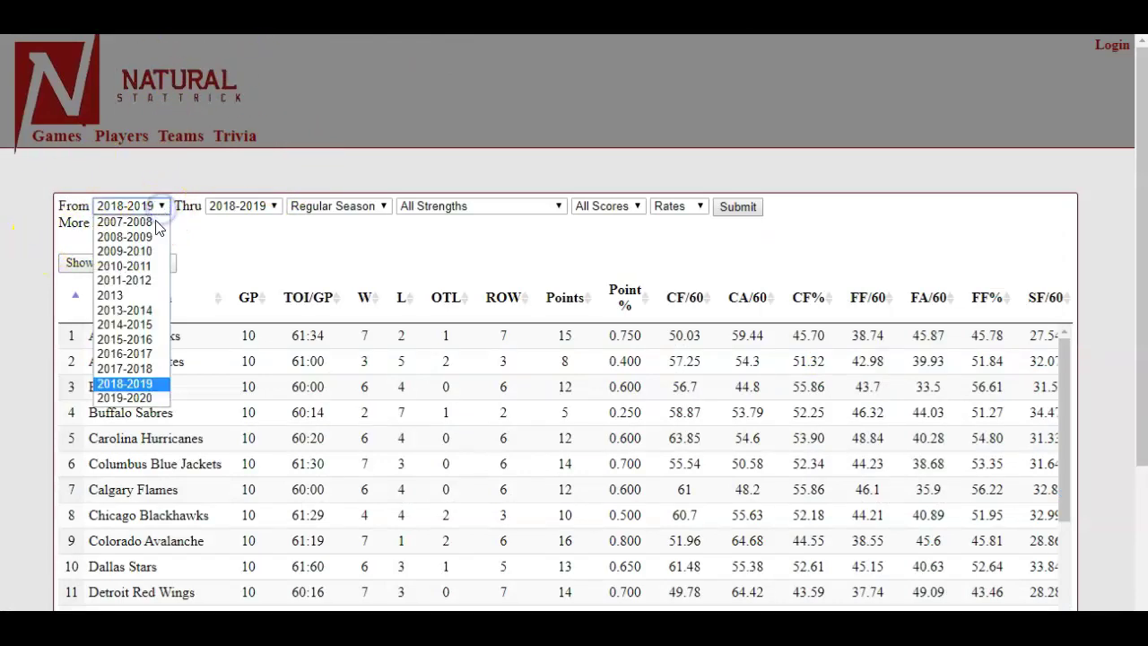
pyautogui.click(125, 397)
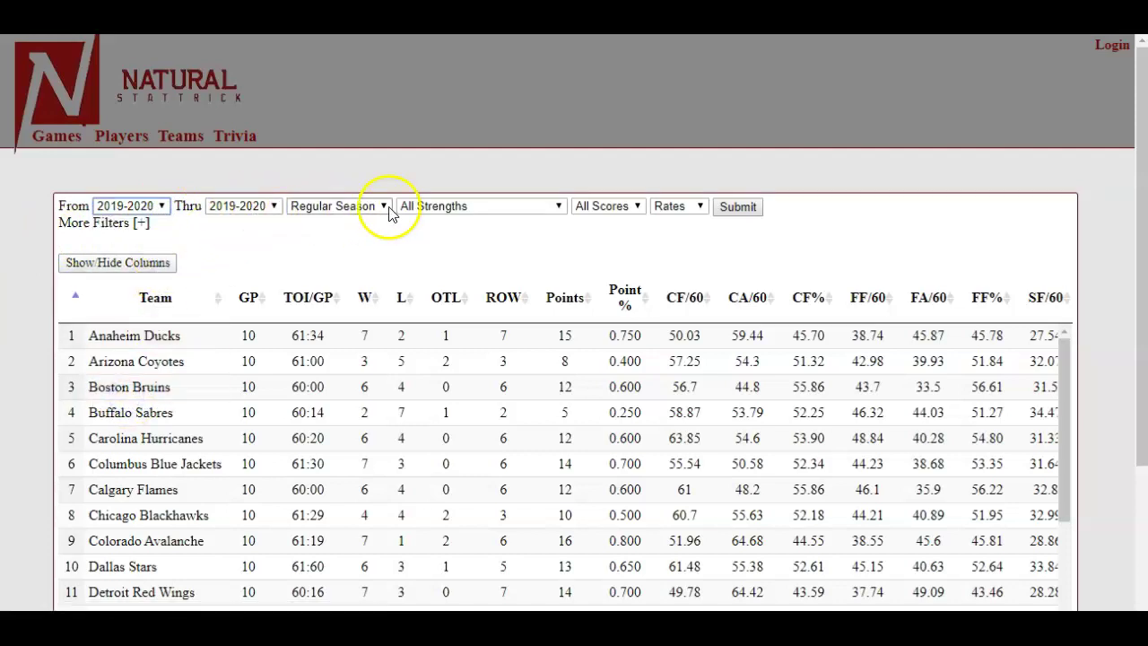
pyautogui.click(756, 209)
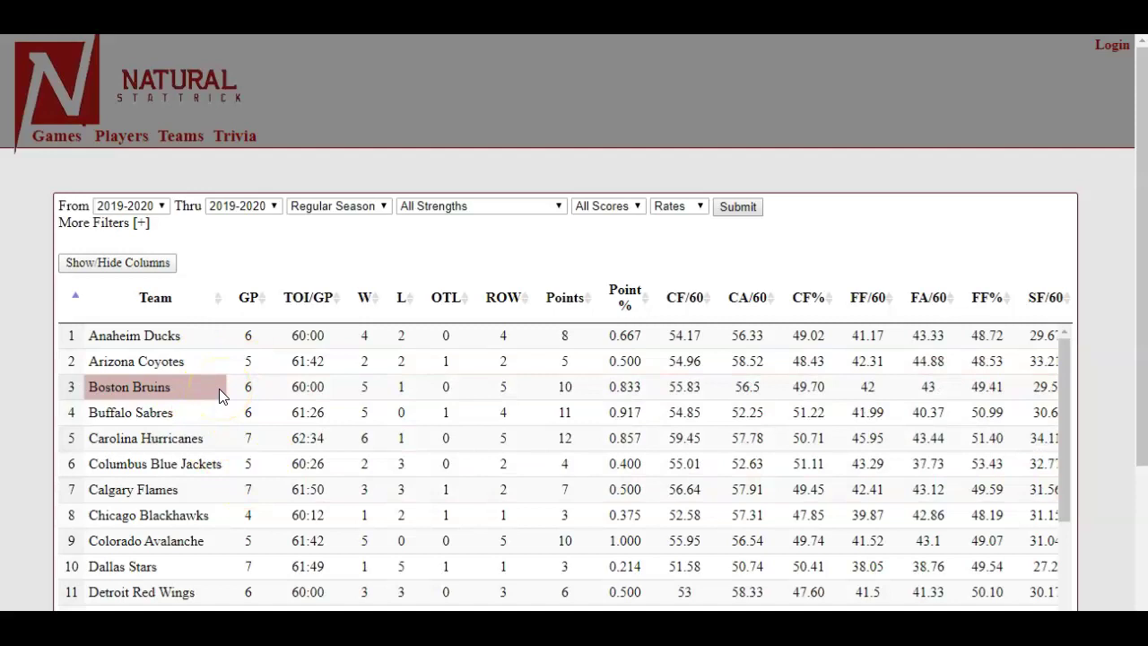
# Expand the extra filters and limit the team stats to games from 10/04/2019 through 10/16/2019.
pyautogui.click(141, 222)
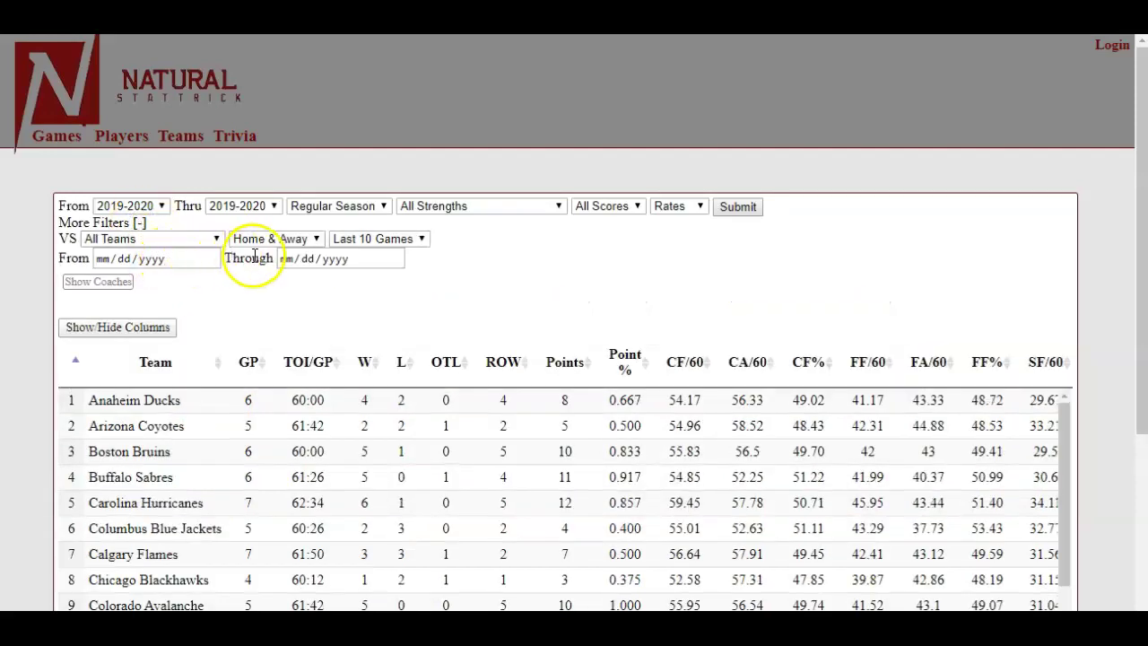
pyautogui.click(371, 241)
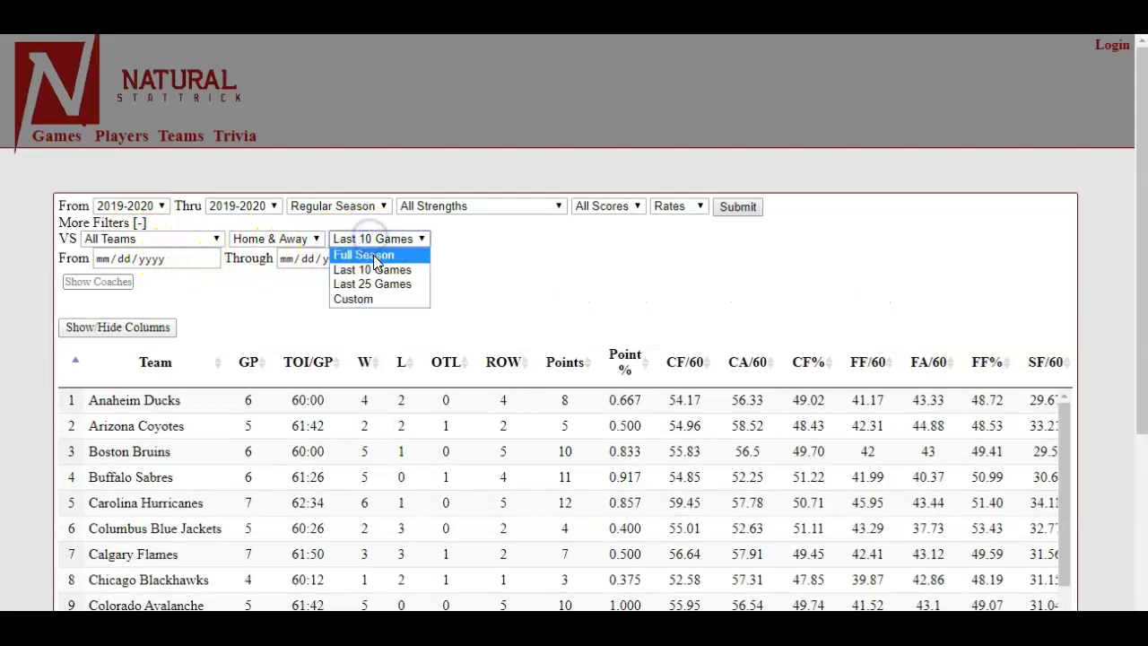
pyautogui.click(484, 296)
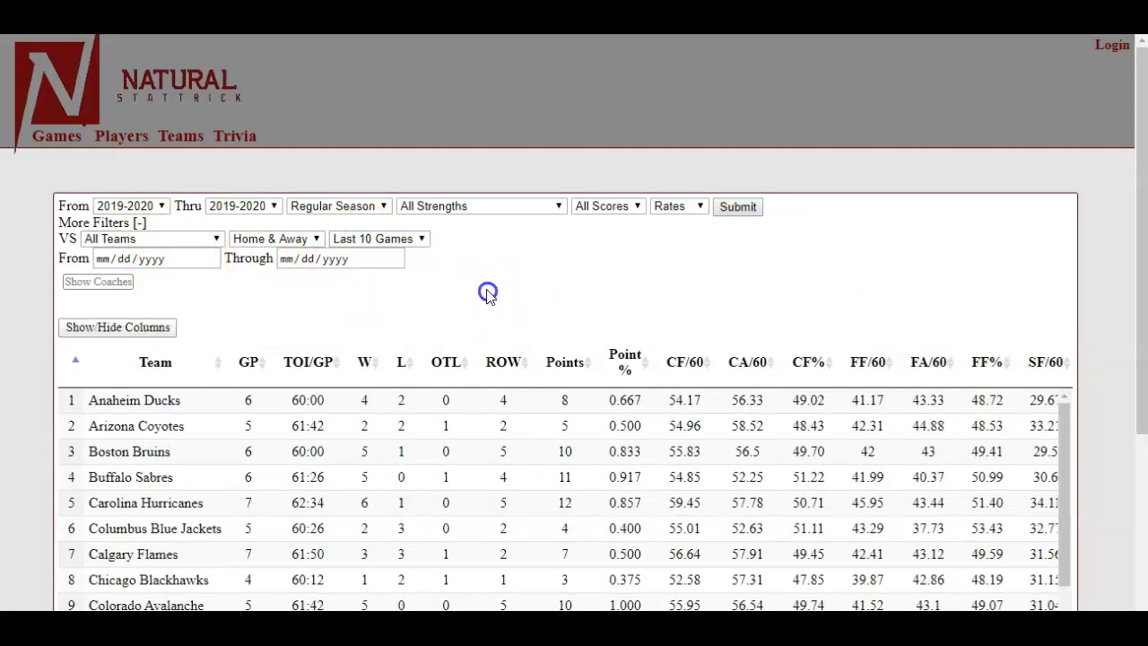
pyautogui.click(211, 258)
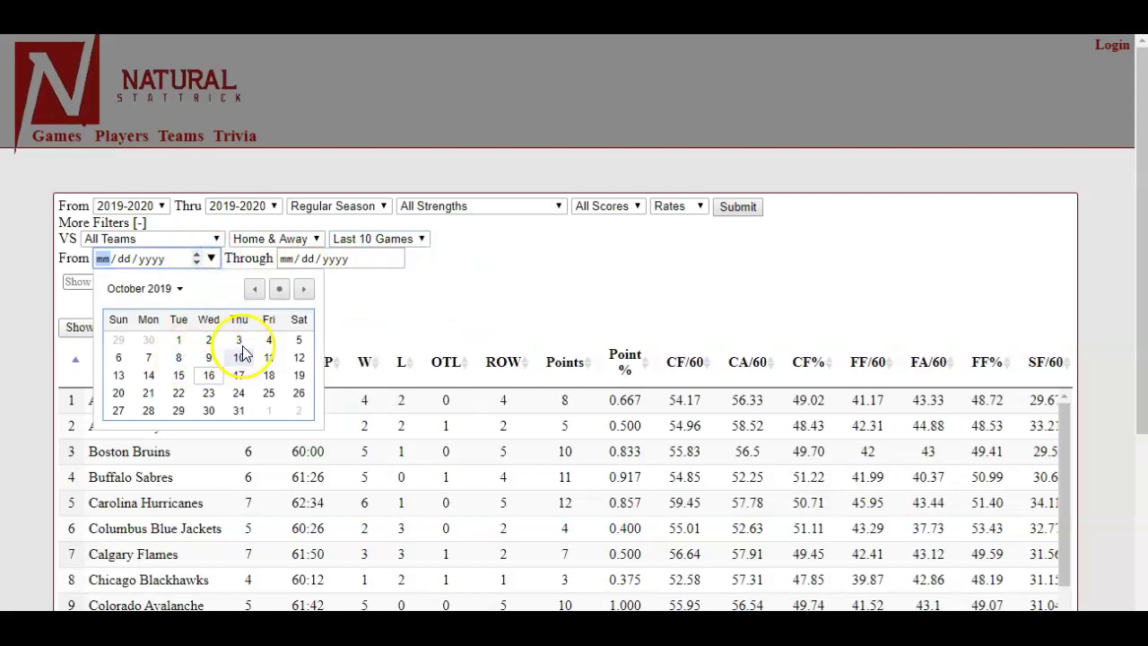
pyautogui.click(270, 341)
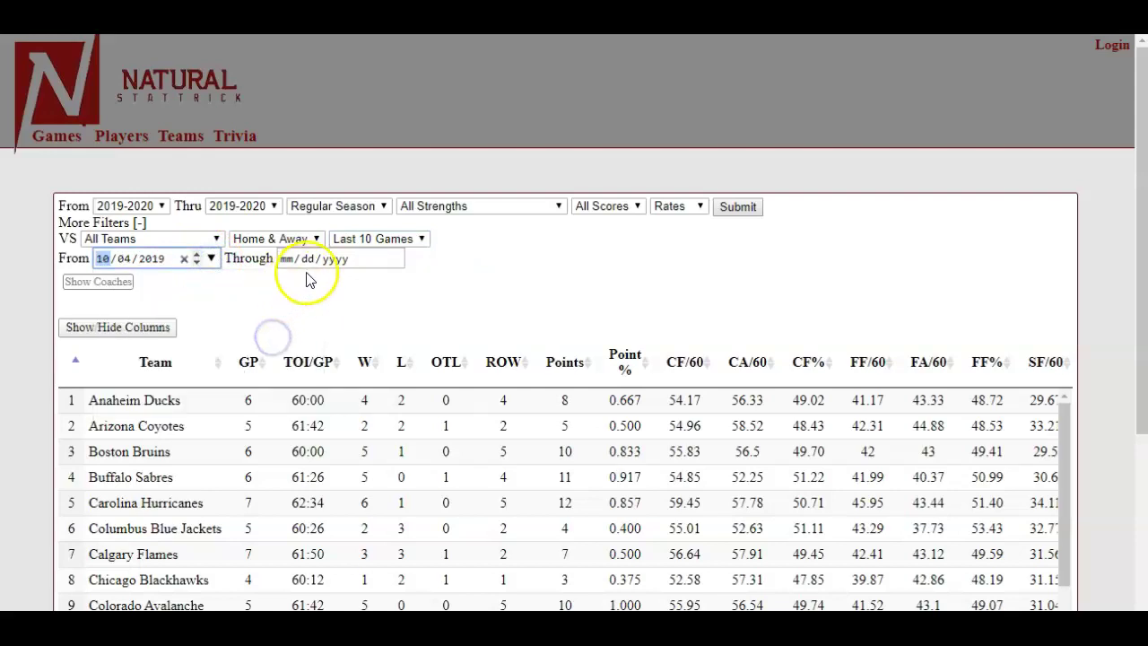
pyautogui.click(394, 259)
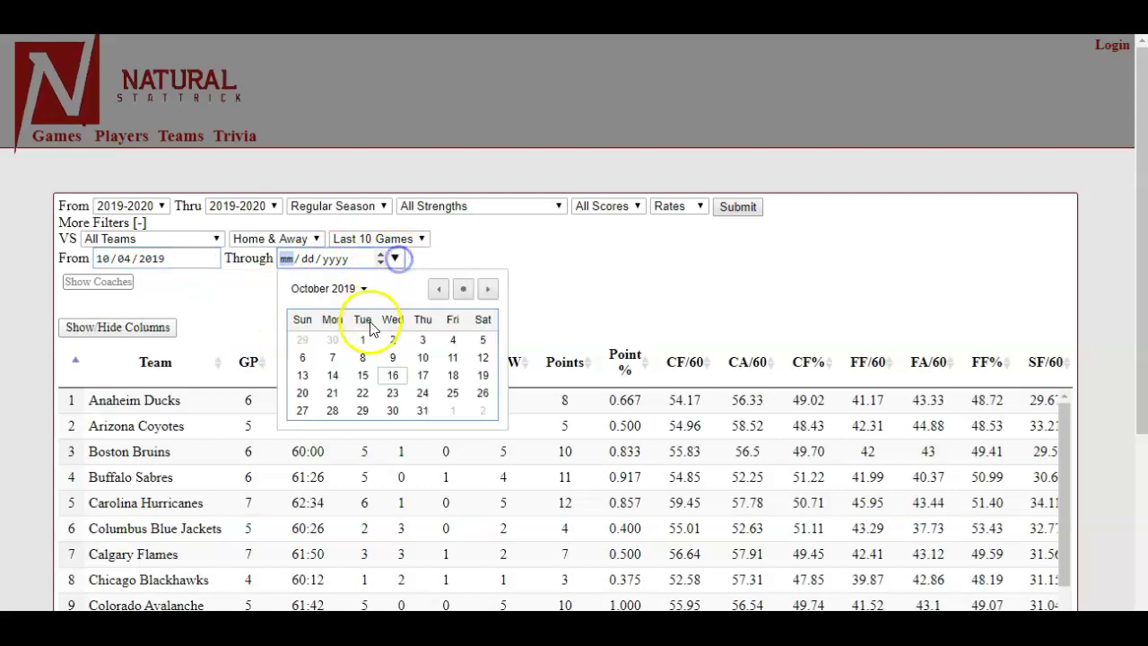
pyautogui.click(394, 370)
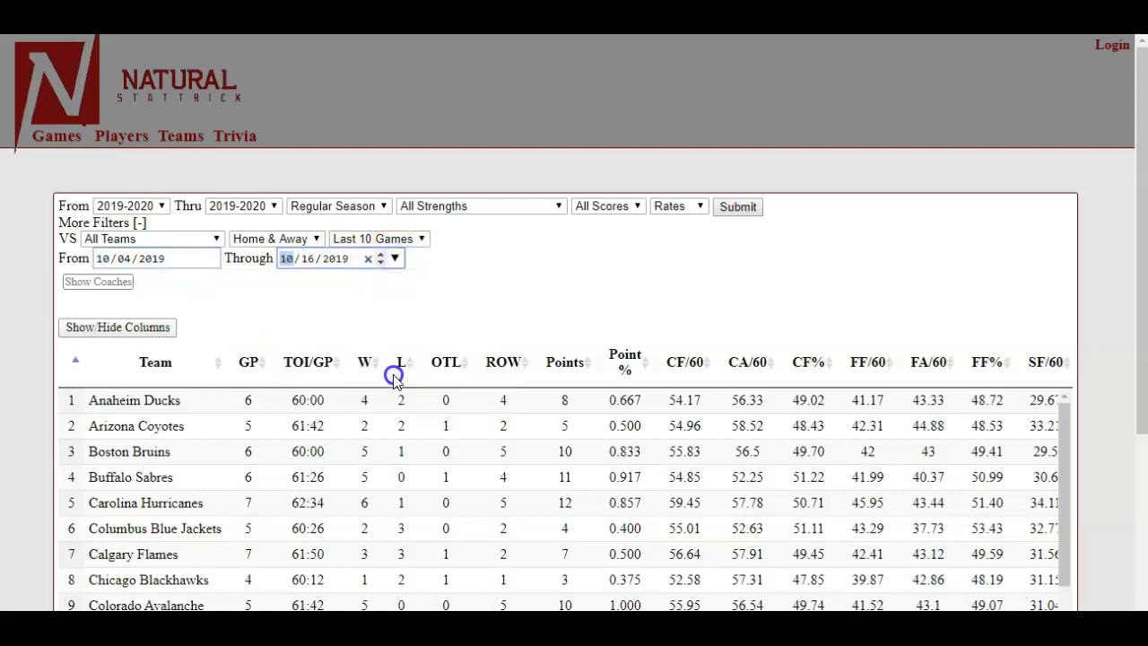
pyautogui.click(737, 206)
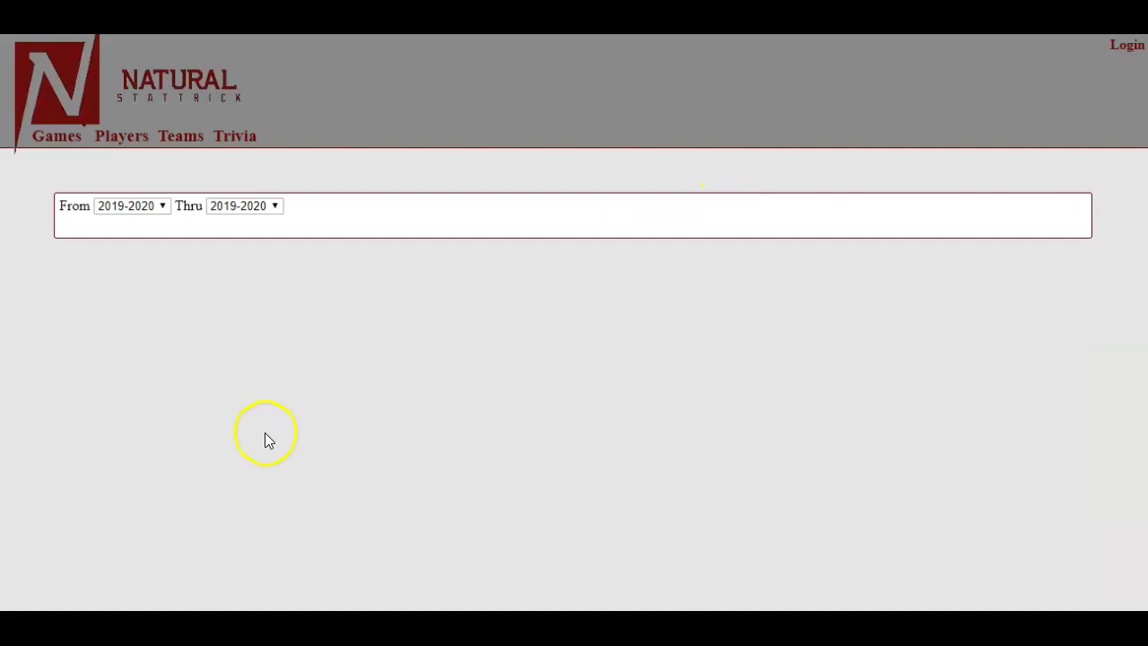
# Examine the games played per team in the filtered table and the team matchups on the DFSA Sheets NHL sheet.
pyautogui.scroll(-2, 258, 464)
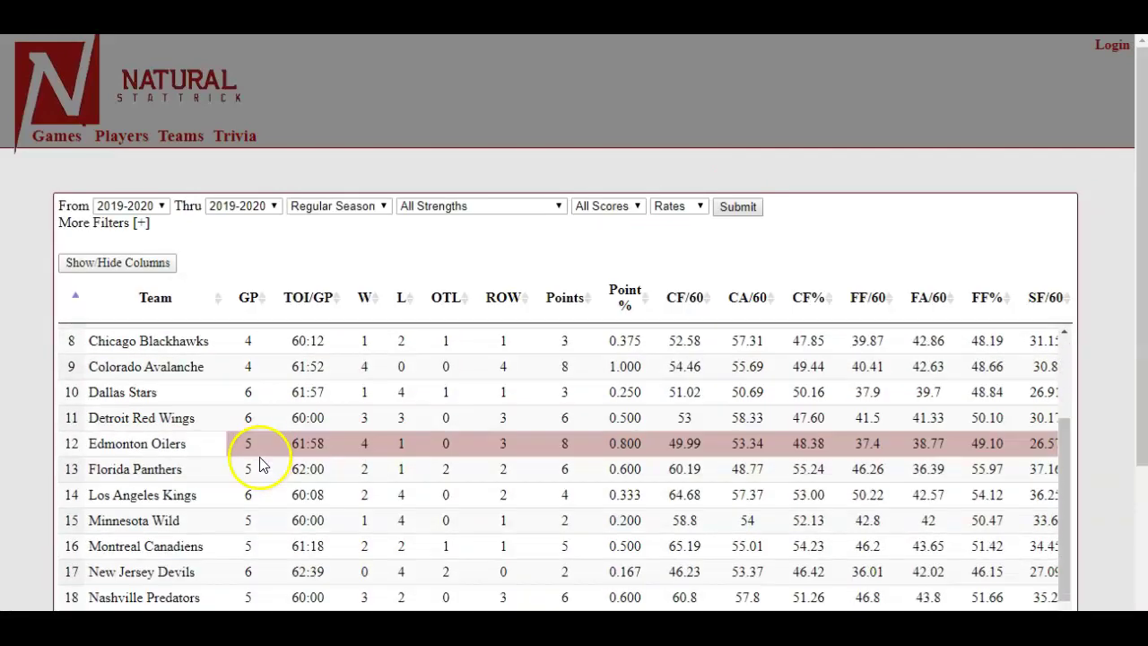
pyautogui.scroll(-2, 236, 530)
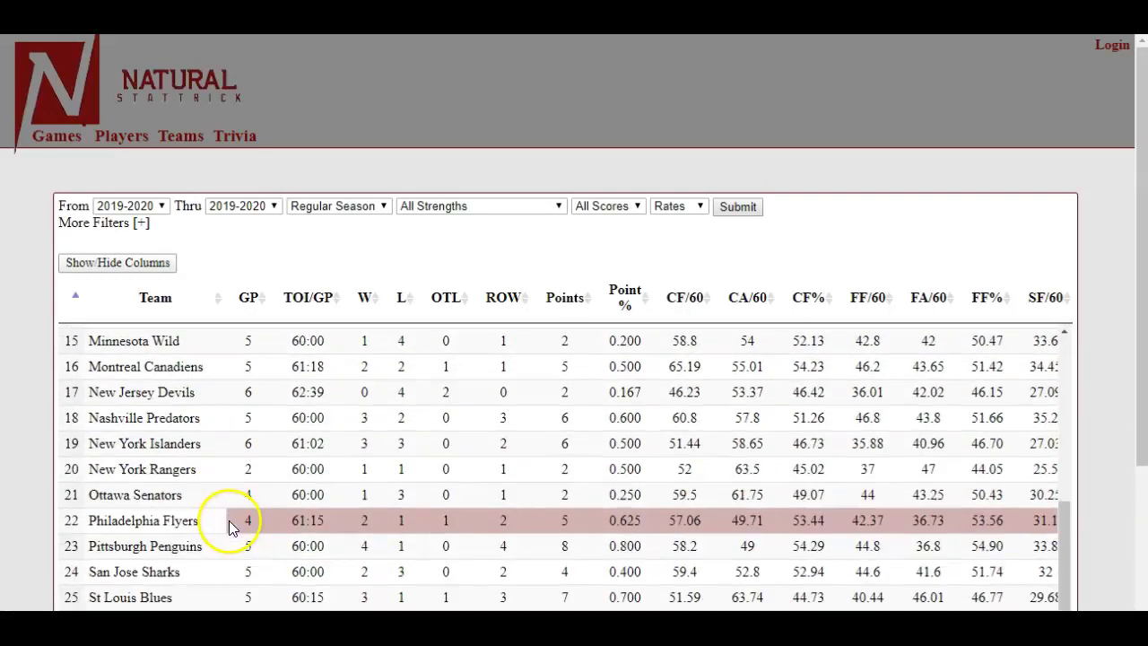
pyautogui.scroll(3, 278, 519)
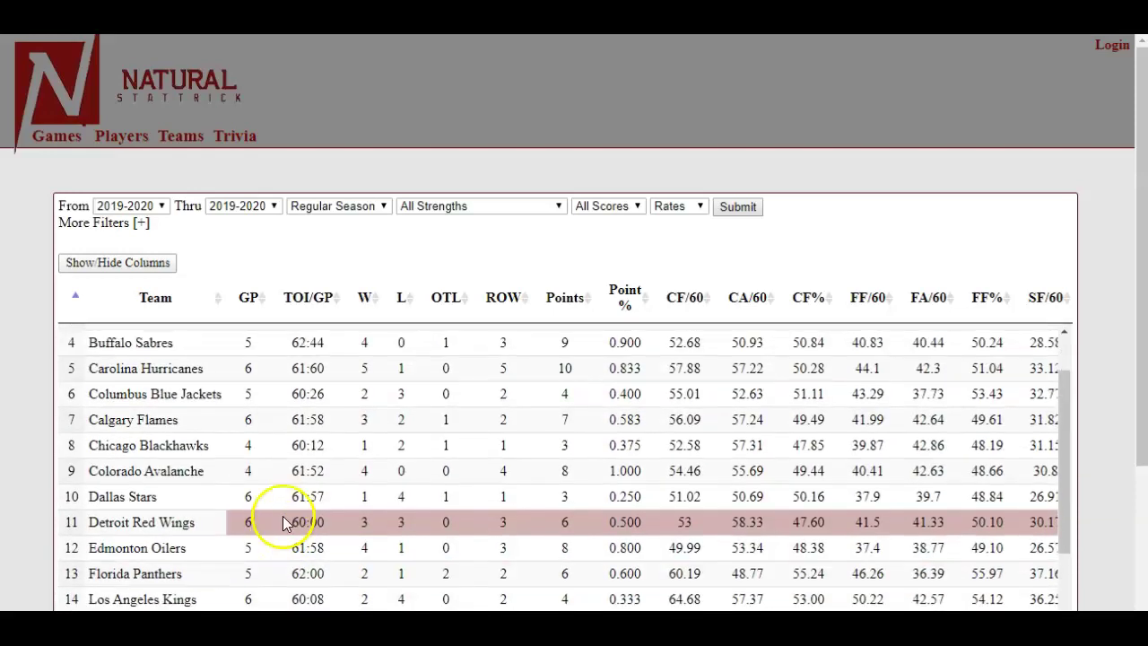
pyautogui.scroll(2, 283, 522)
pyautogui.scroll(-2, 25, 404)
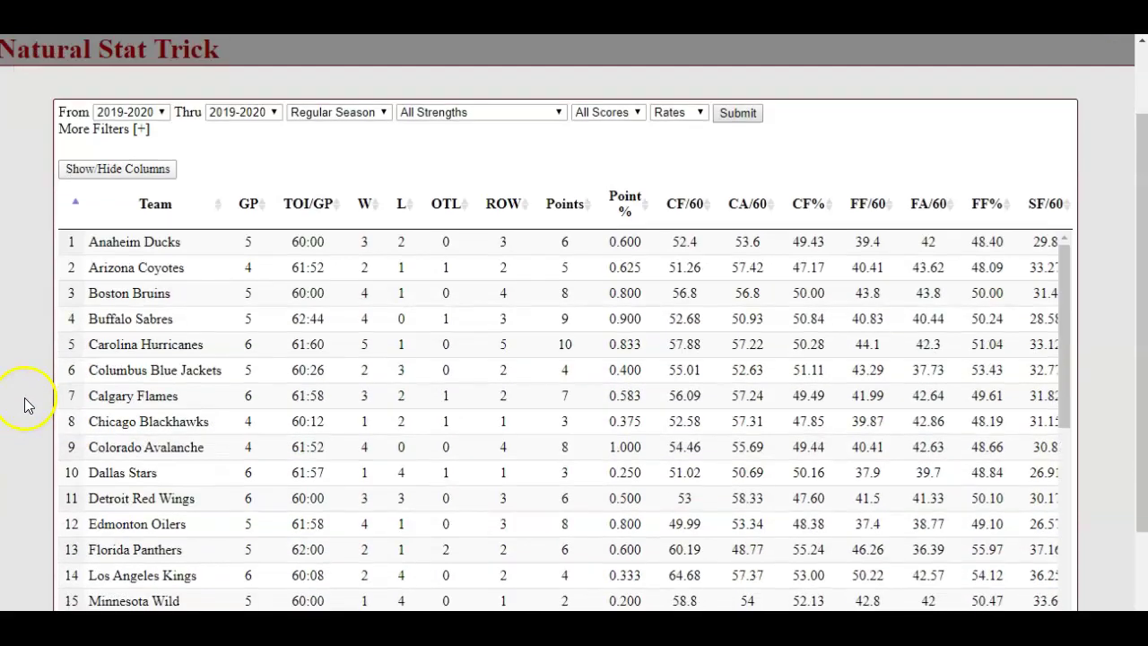
pyautogui.scroll(-1, 24, 403)
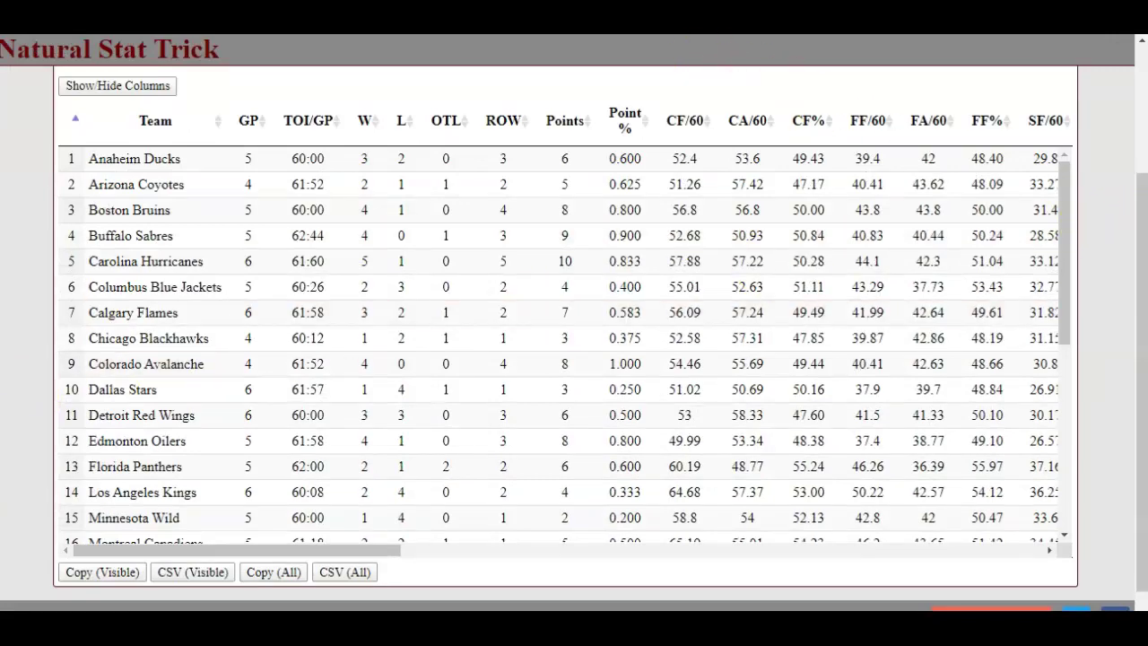
pyautogui.click(717, 36)
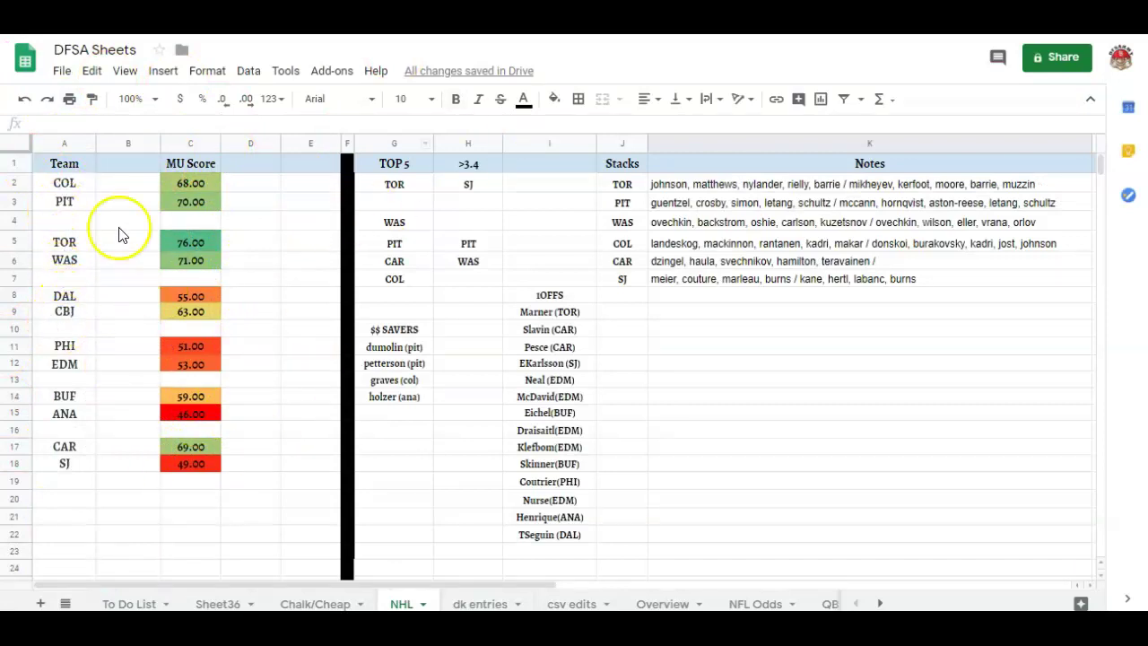
pyautogui.hotkey('ctrl', 'Tab')
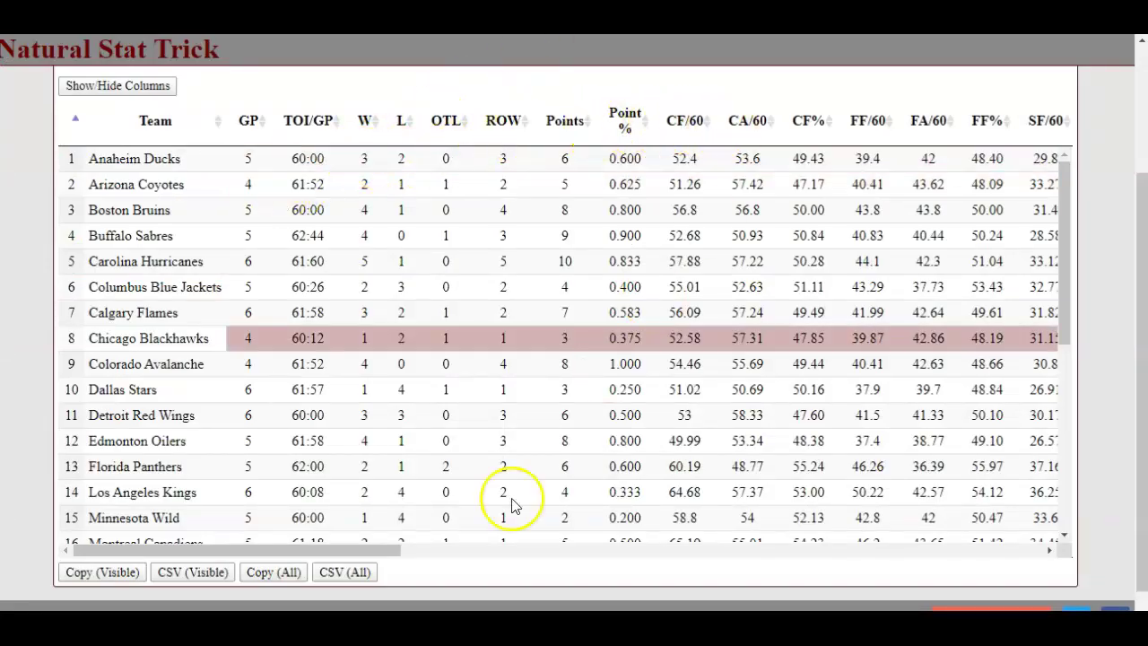
# Sort the Natural Stat Trick team table by GF/60 from highest to lowest, followed by a sort on GA/60.
pyautogui.moveTo(372, 550); pyautogui.dragTo(635, 560)
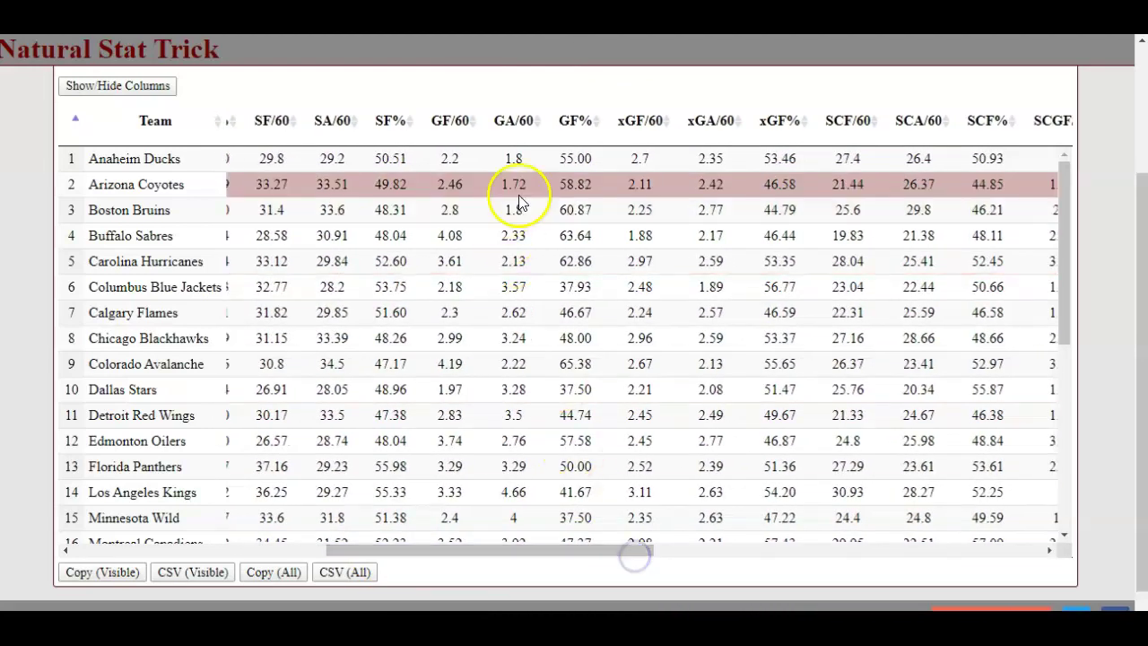
pyautogui.click(477, 126)
pyautogui.click(477, 126)
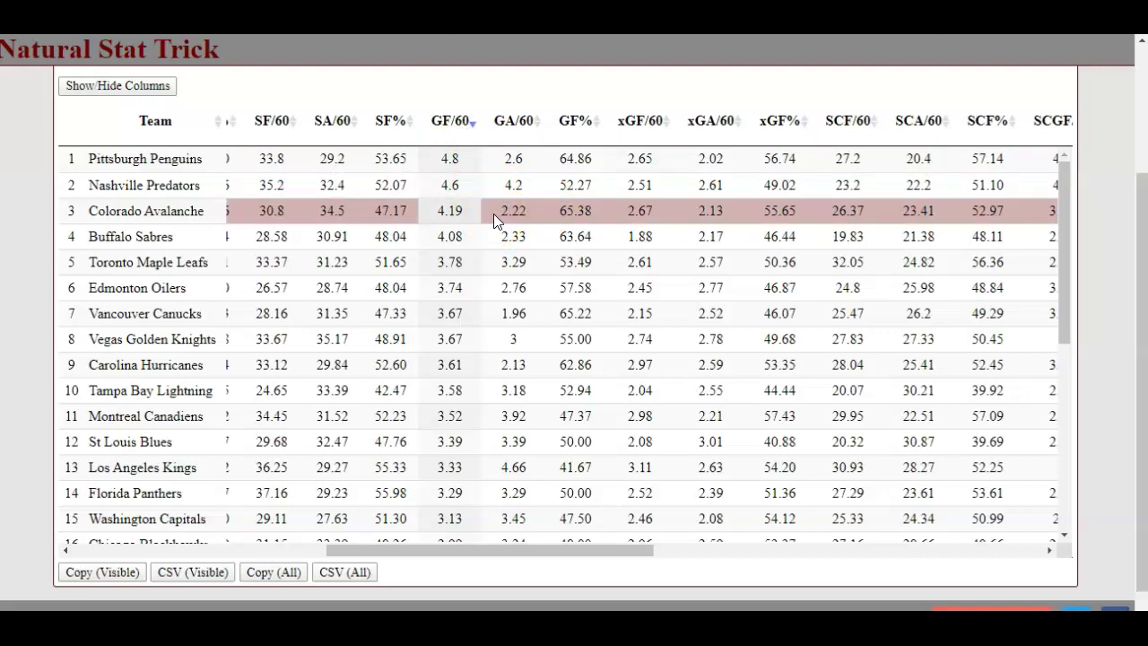
pyautogui.click(448, 213)
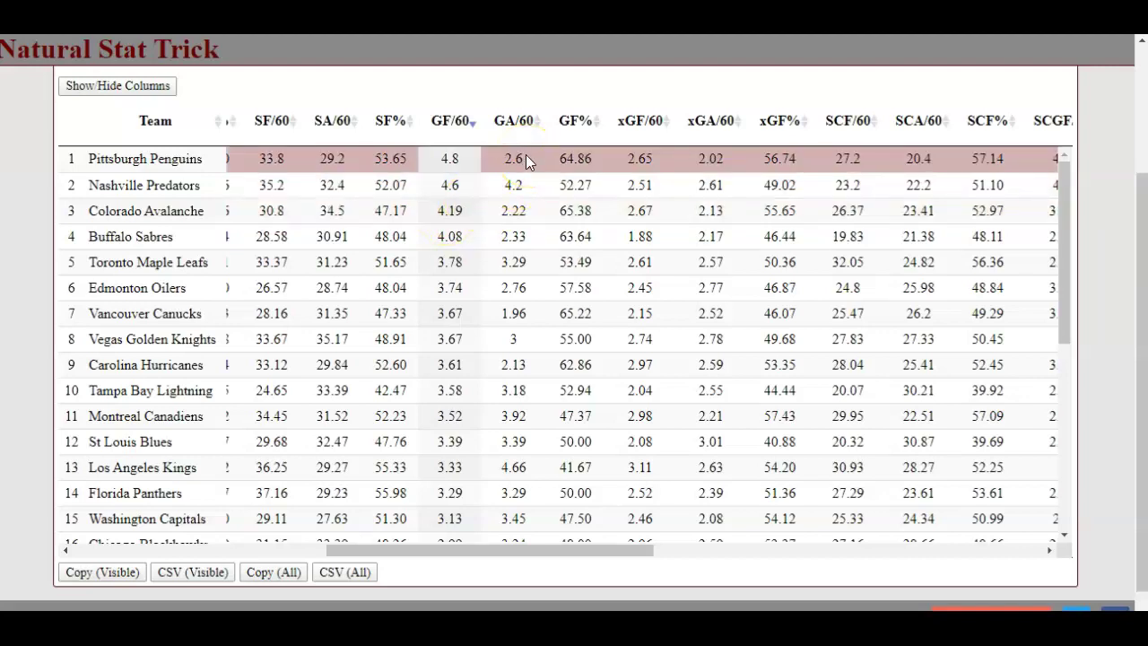
pyautogui.click(526, 125)
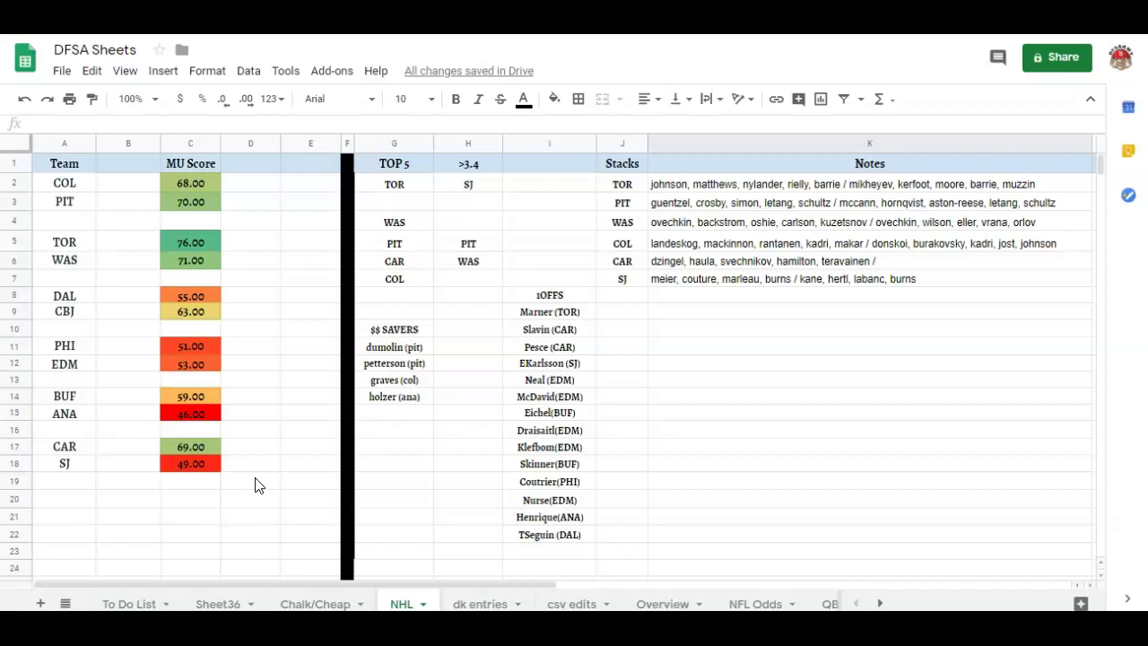
pyautogui.click(269, 460)
pyautogui.click(371, 181)
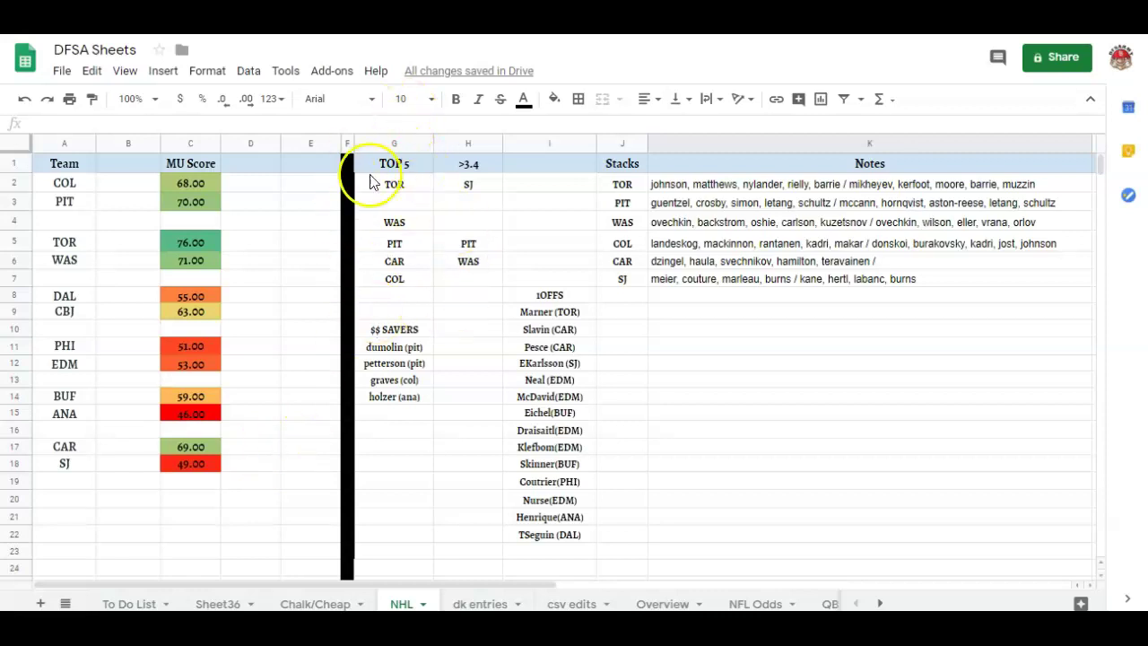
pyautogui.click(209, 186)
pyautogui.click(391, 199)
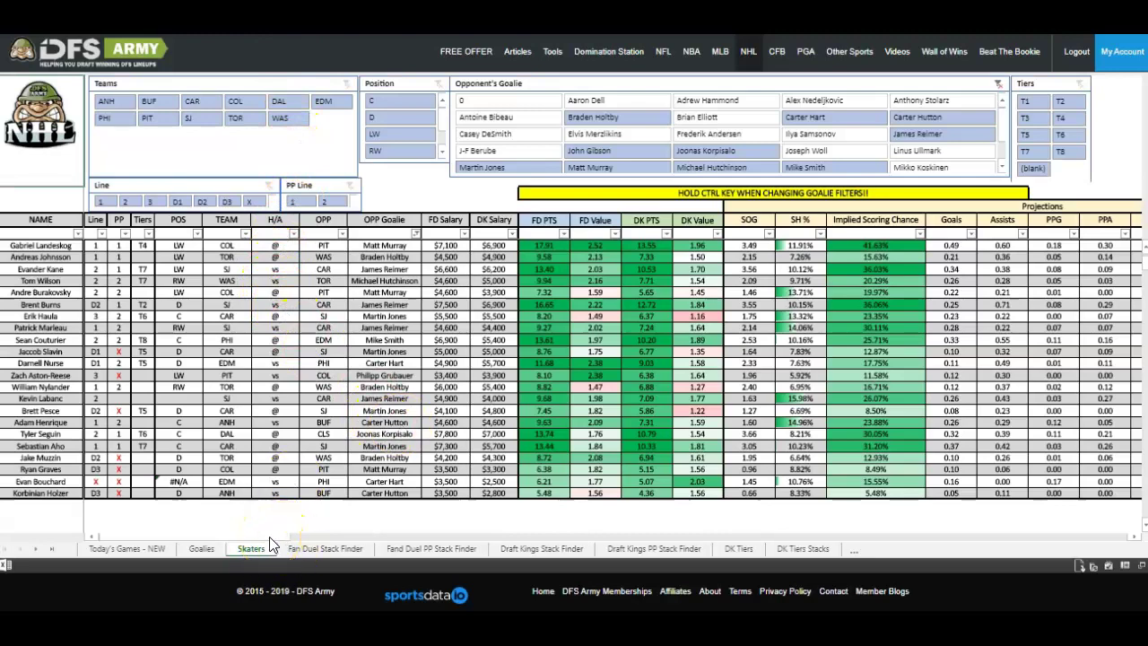
# Inspect the custom filter on the Last 5 Games SOGBS column of the Skaters sheet and close it.
pyautogui.moveTo(269, 538); pyautogui.dragTo(742, 552)
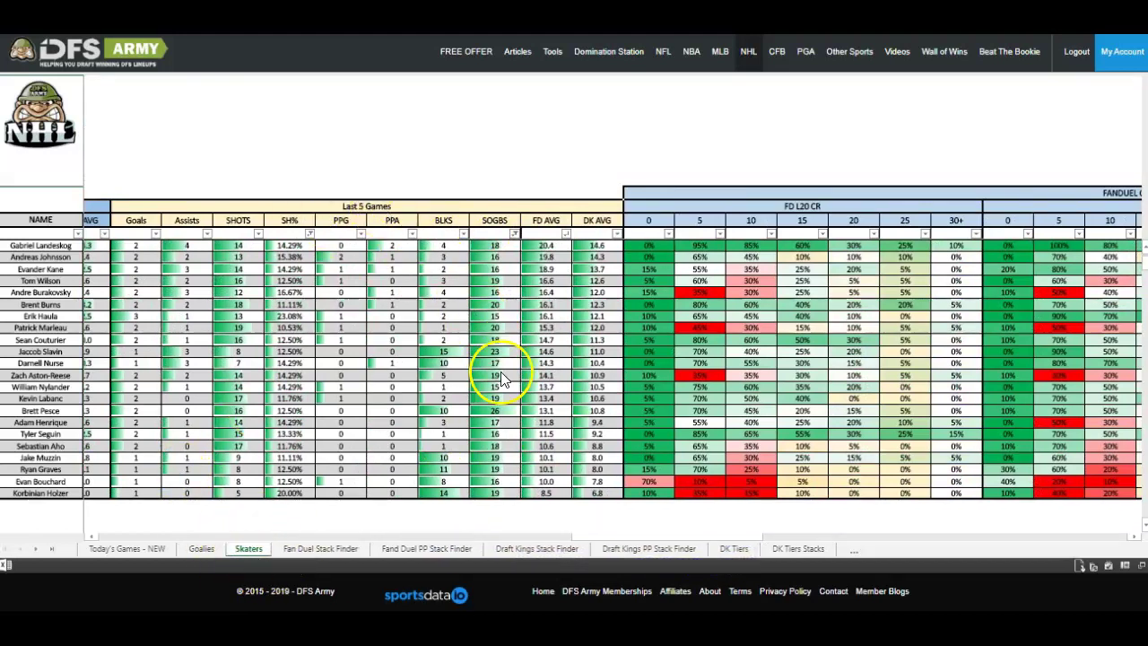
pyautogui.click(512, 235)
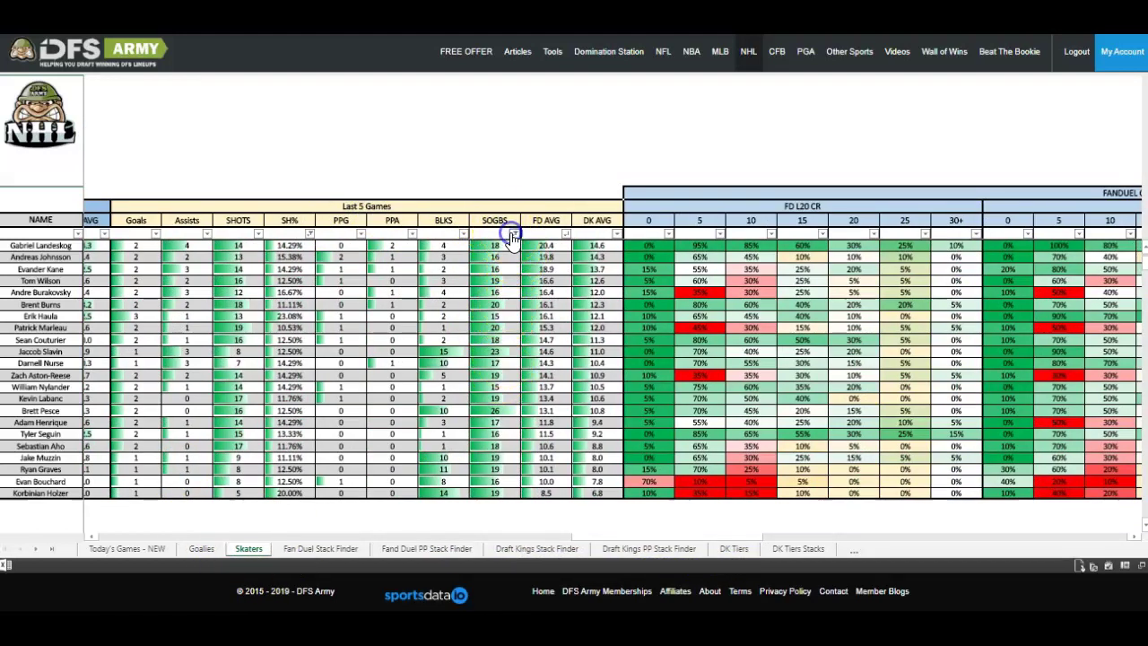
pyautogui.moveTo(552, 310)
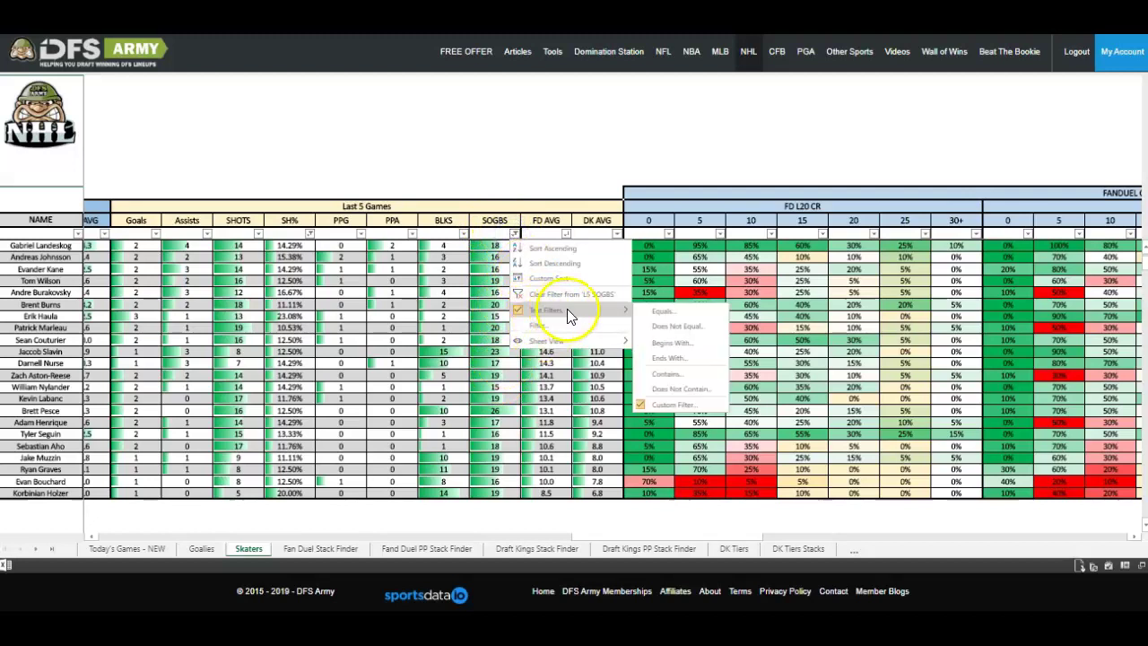
pyautogui.click(668, 403)
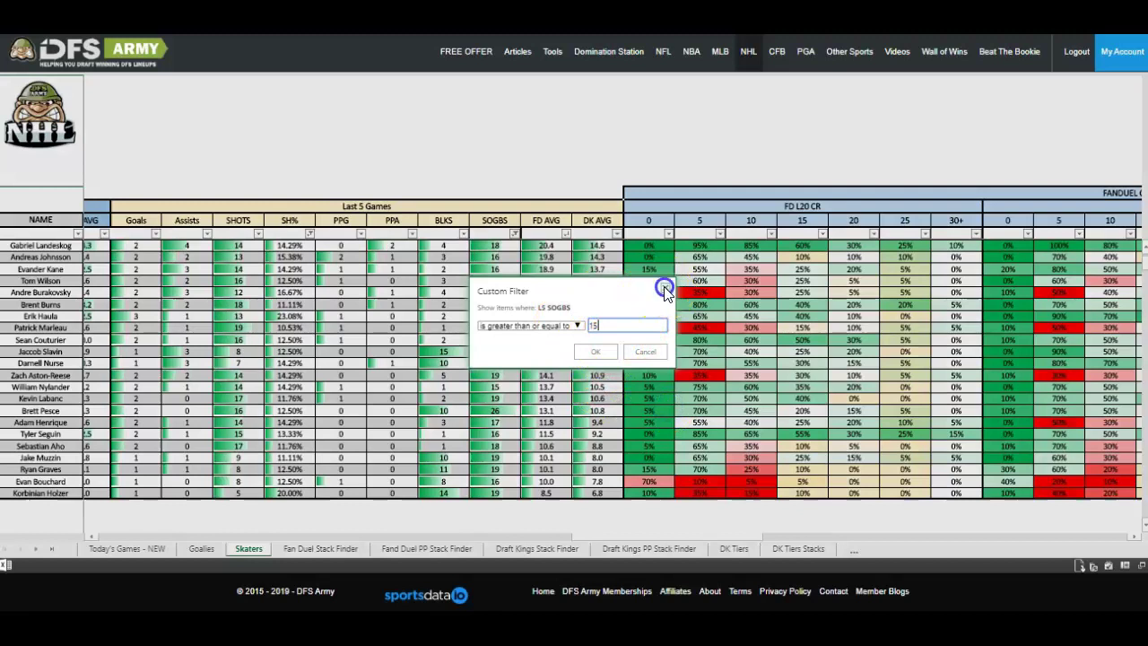
pyautogui.click(664, 289)
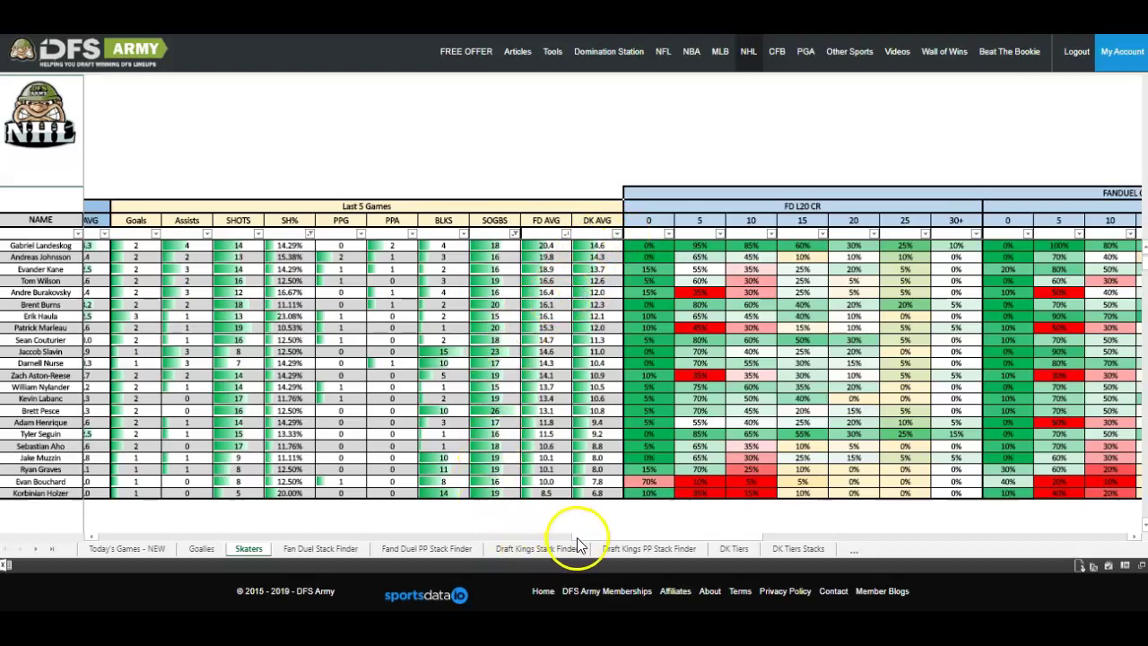
# Compare the skaters' opponents, salaries and projections with their Last 5 Games shooting and block statistics.
pyautogui.click(547, 546)
pyautogui.moveTo(547, 537); pyautogui.dragTo(101, 538)
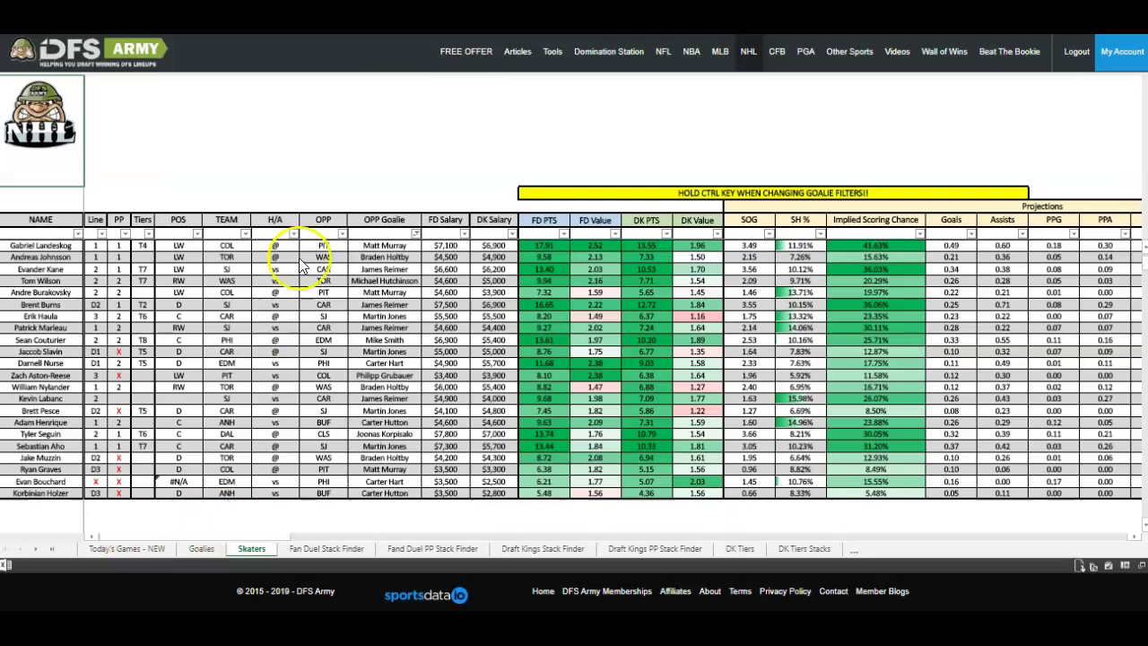
pyautogui.click(310, 499)
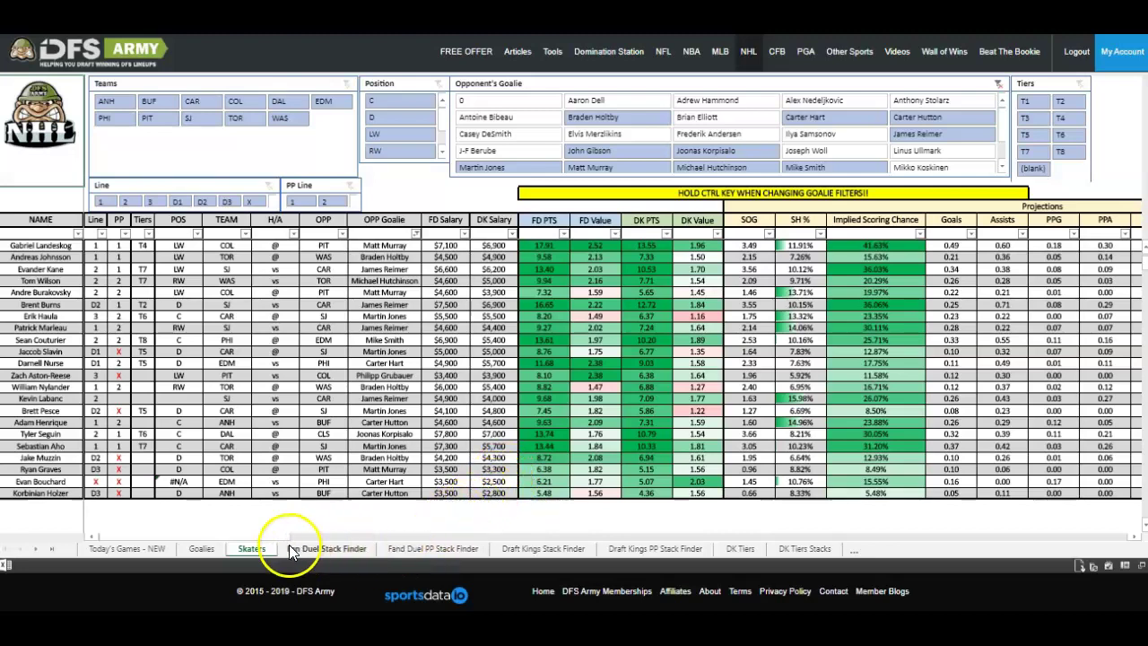
pyautogui.moveTo(285, 537); pyautogui.dragTo(743, 541)
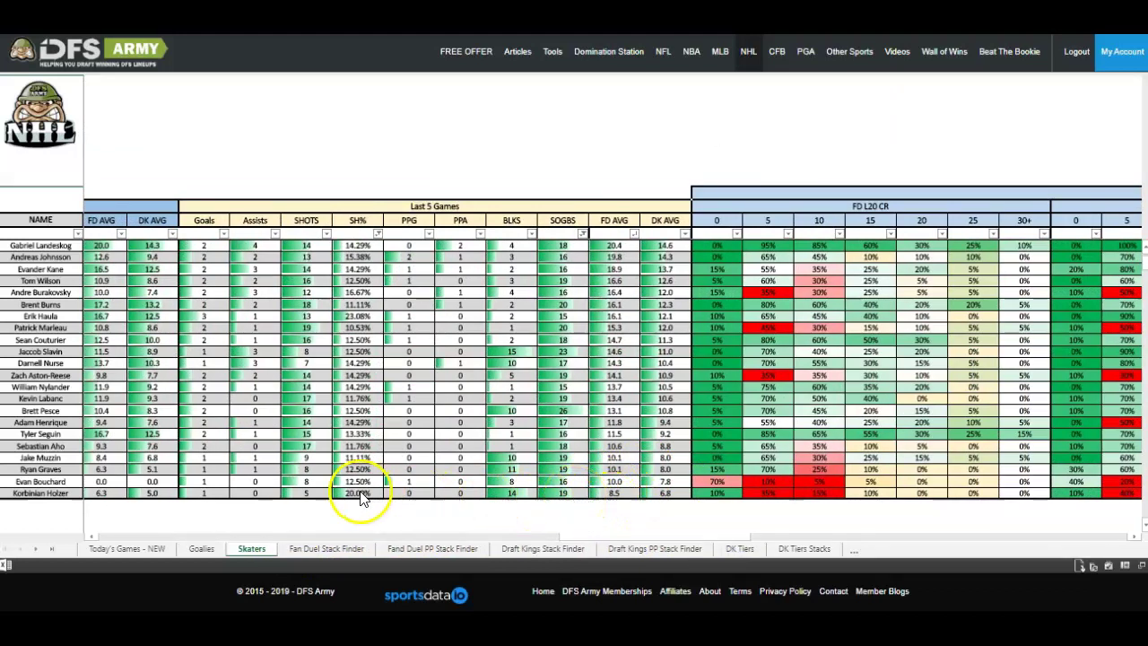
pyautogui.click(556, 536)
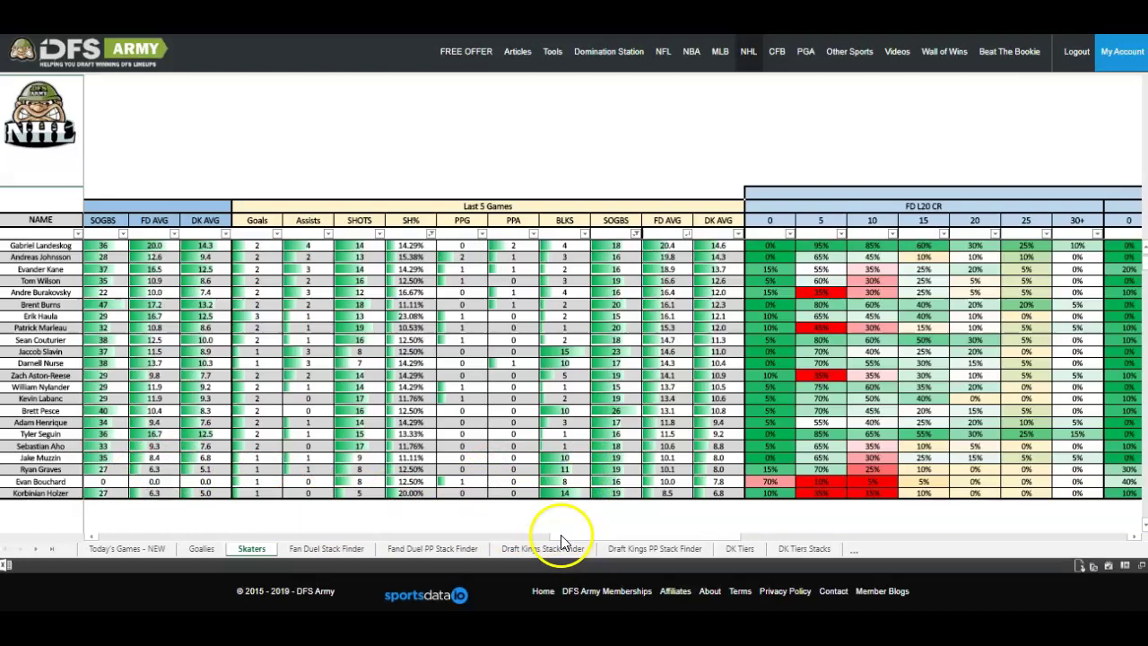
pyautogui.click(230, 545)
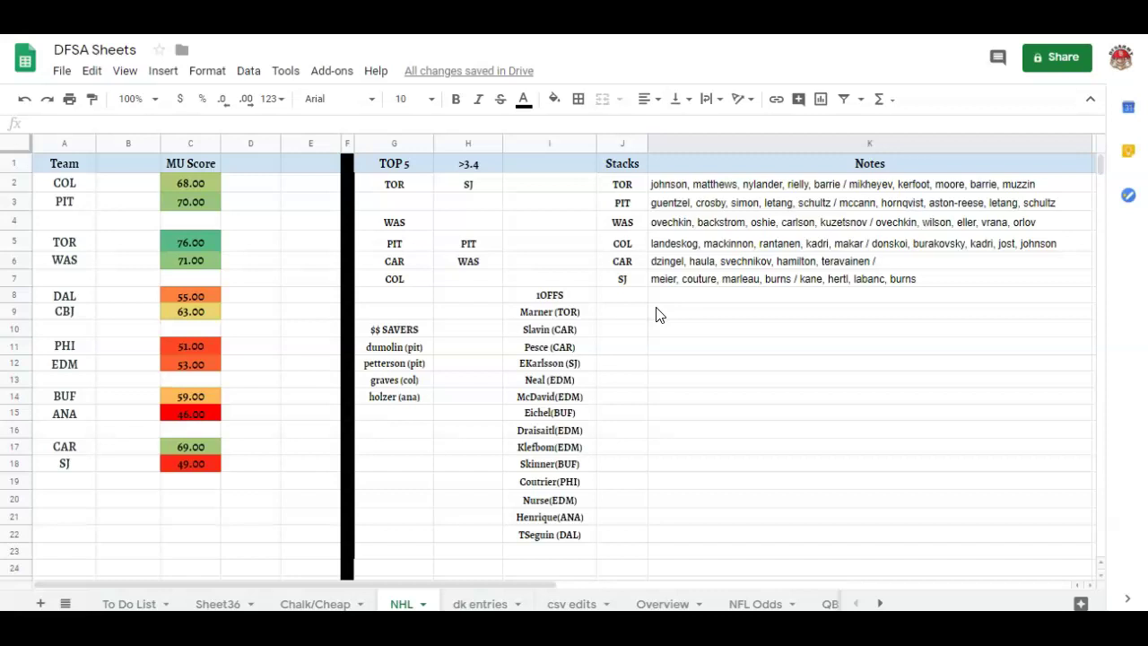
pyautogui.click(664, 345)
pyautogui.click(135, 296)
pyautogui.click(130, 299)
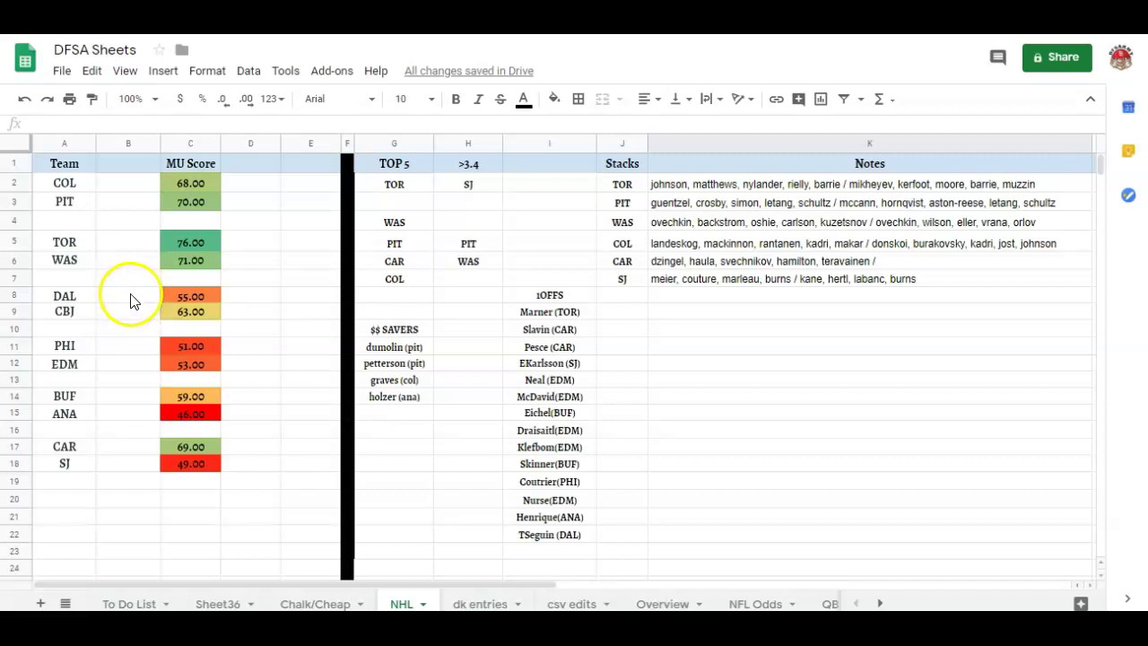